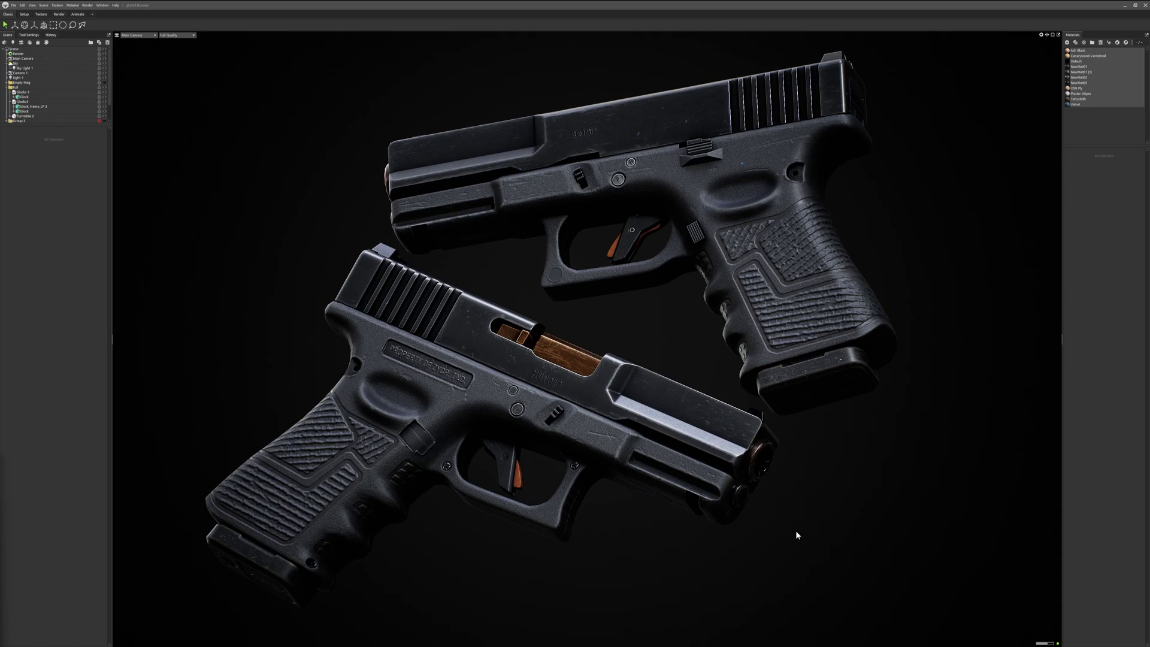
# Examine the finished render of both pistols from several angles and up close.
pyautogui.moveTo(575, 321); pyautogui.dragTo(578, 348)
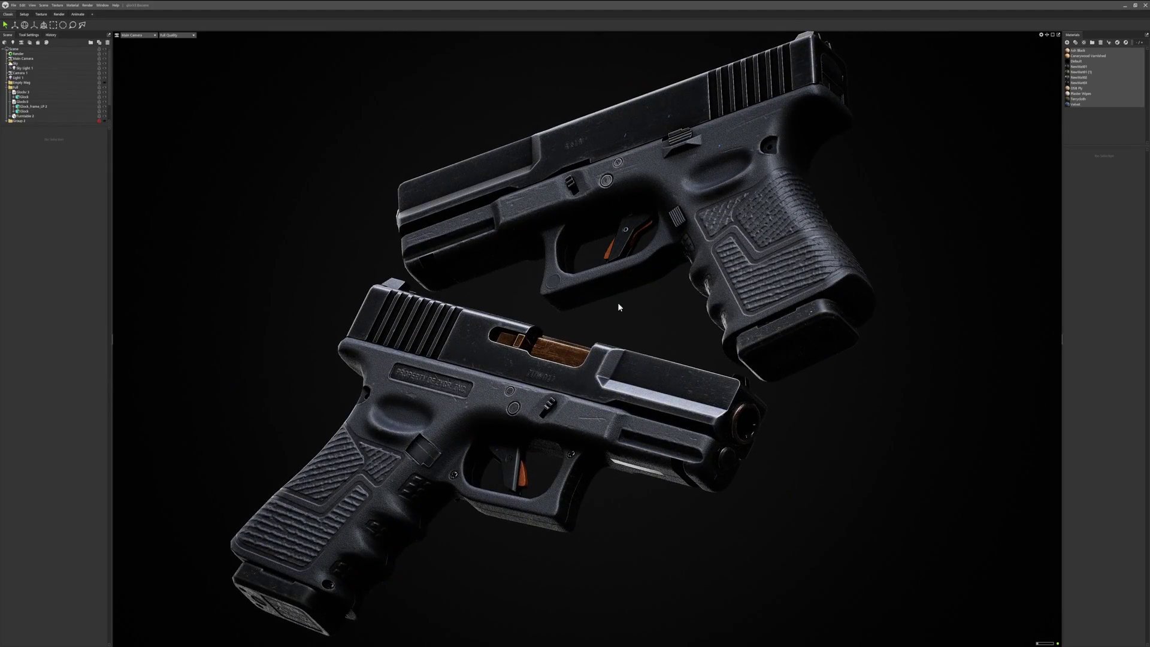
pyautogui.moveTo(618, 305); pyautogui.dragTo(512, 360)
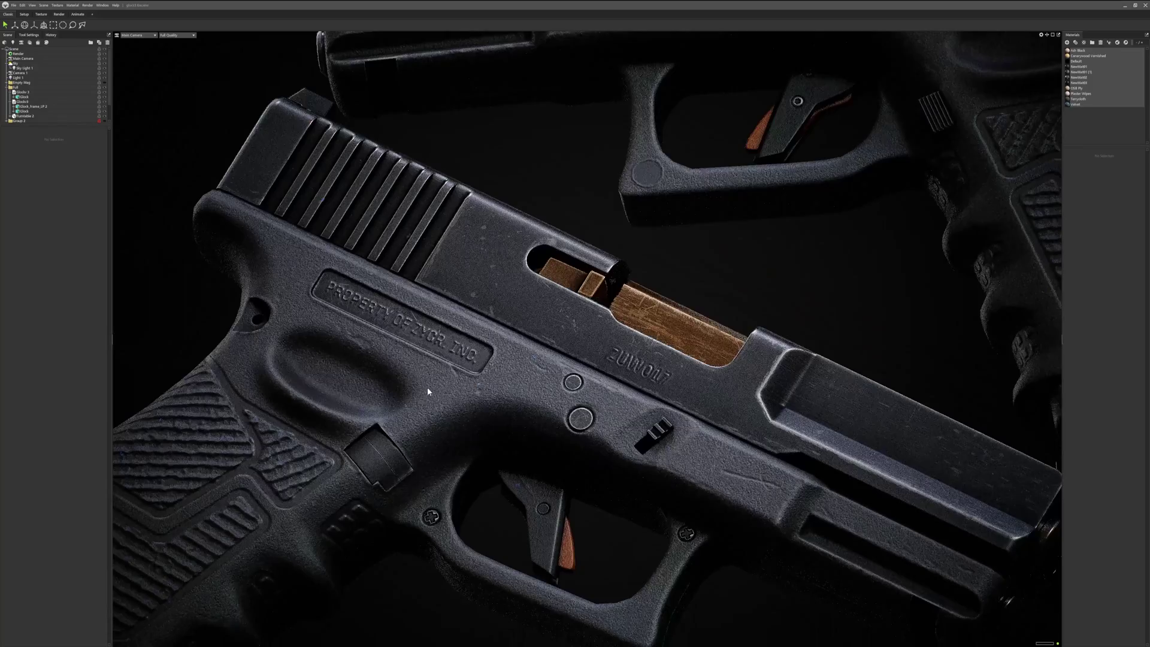
pyautogui.moveTo(427, 387); pyautogui.dragTo(570, 312)
pyautogui.scroll(-3, 503, 354)
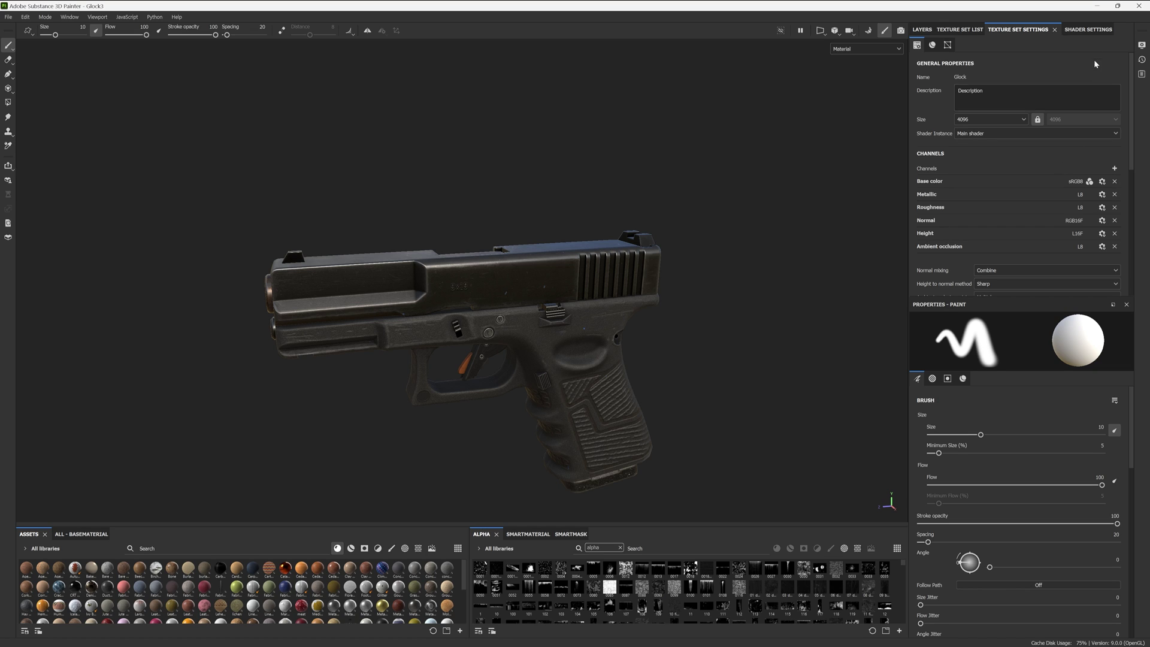
# Switch to Substance 3D Painter and set the main shader's quality to Ultra (256 spp).
pyautogui.click(1089, 30)
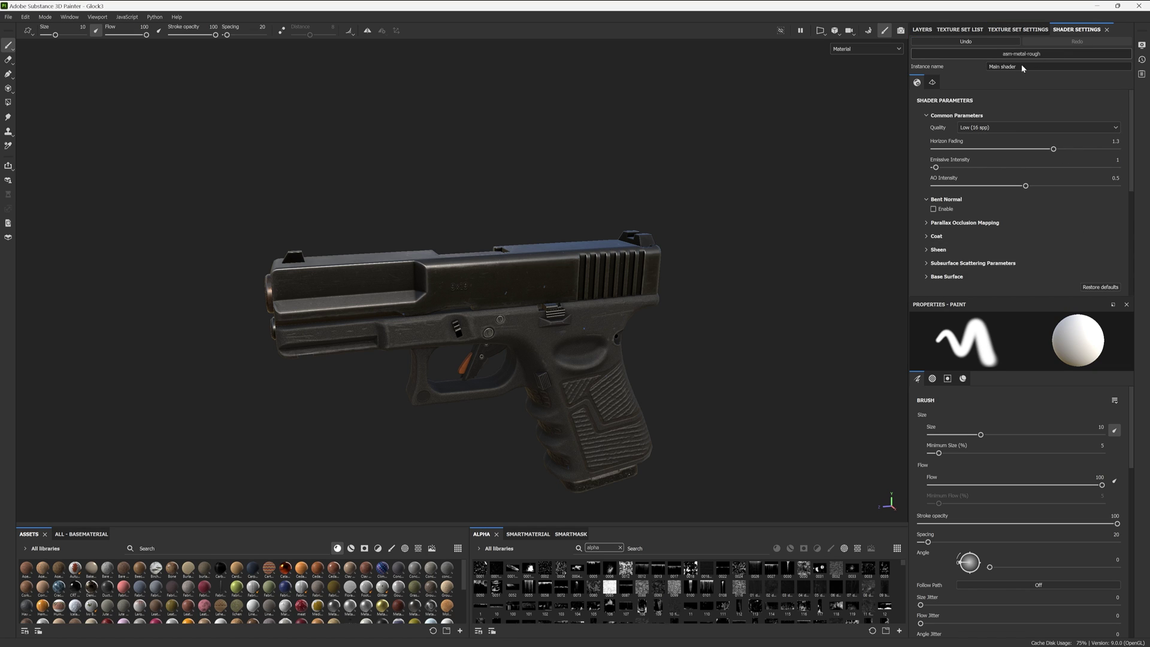
pyautogui.keyDown('alt'); pyautogui.moveTo(701, 333); pyautogui.dragTo(671, 233); pyautogui.keyUp('alt')
pyautogui.keyDown('alt'); pyautogui.moveTo(668, 263); pyautogui.dragTo(663, 377, button='right'); pyautogui.keyUp('alt')
pyautogui.keyDown('alt'); pyautogui.moveTo(584, 251); pyautogui.dragTo(541, 257); pyautogui.keyUp('alt')
pyautogui.click(1001, 126)
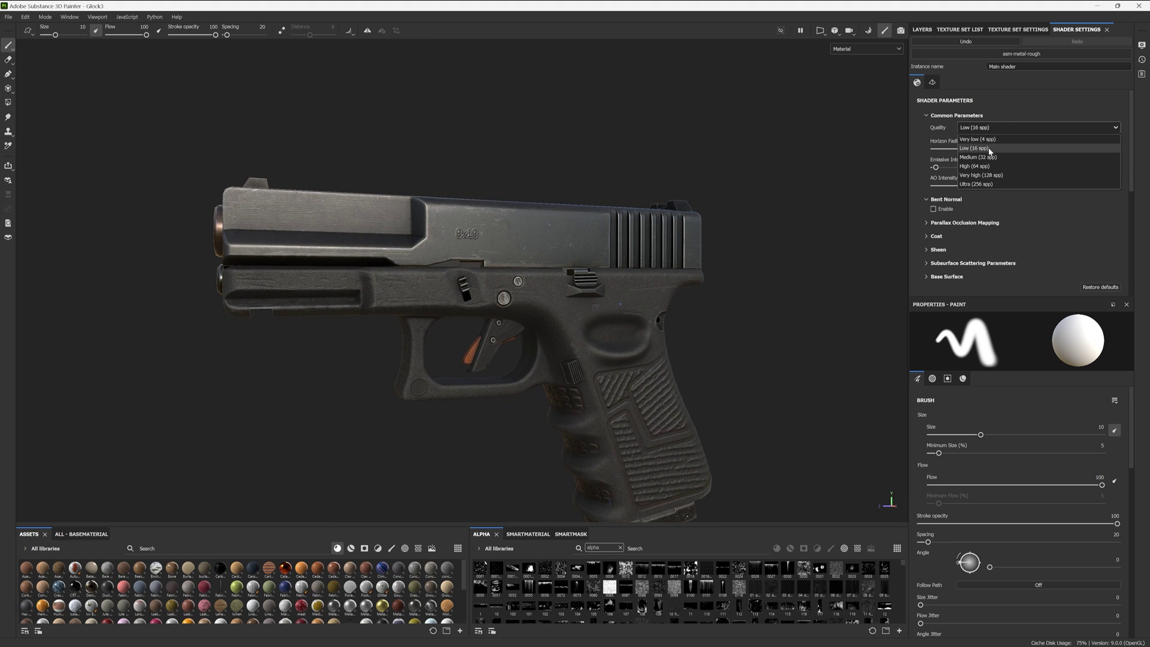
pyautogui.click(981, 185)
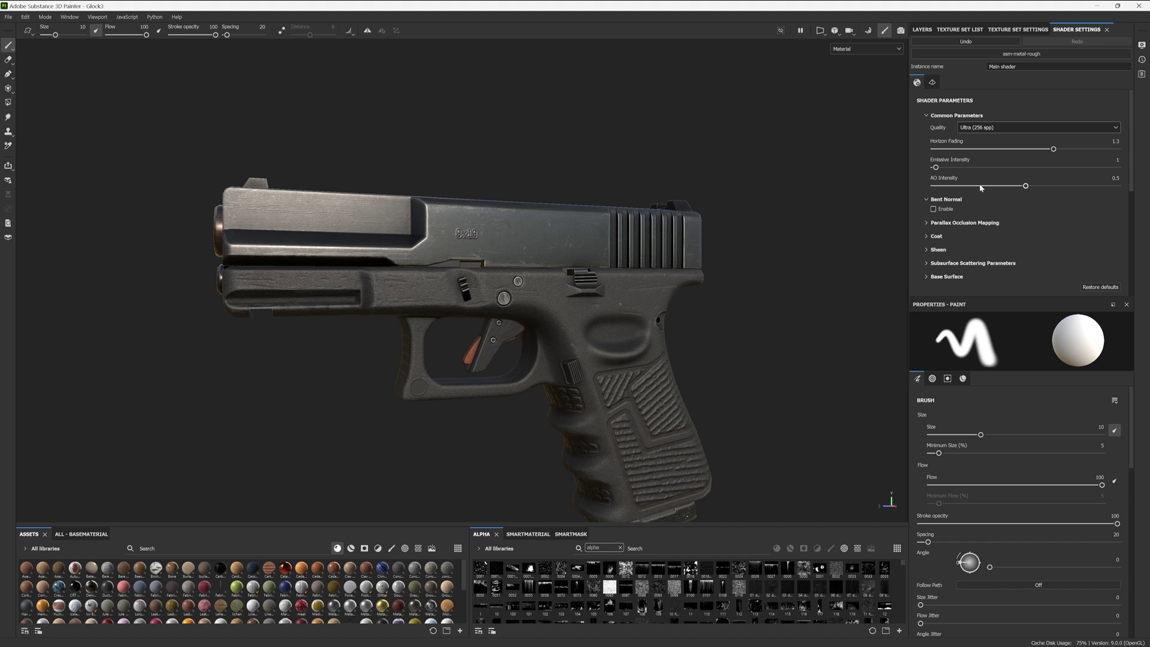
# Switch the shader quality to Low (16 spp) and back to Ultra (256 spp) to compare them.
pyautogui.click(985, 130)
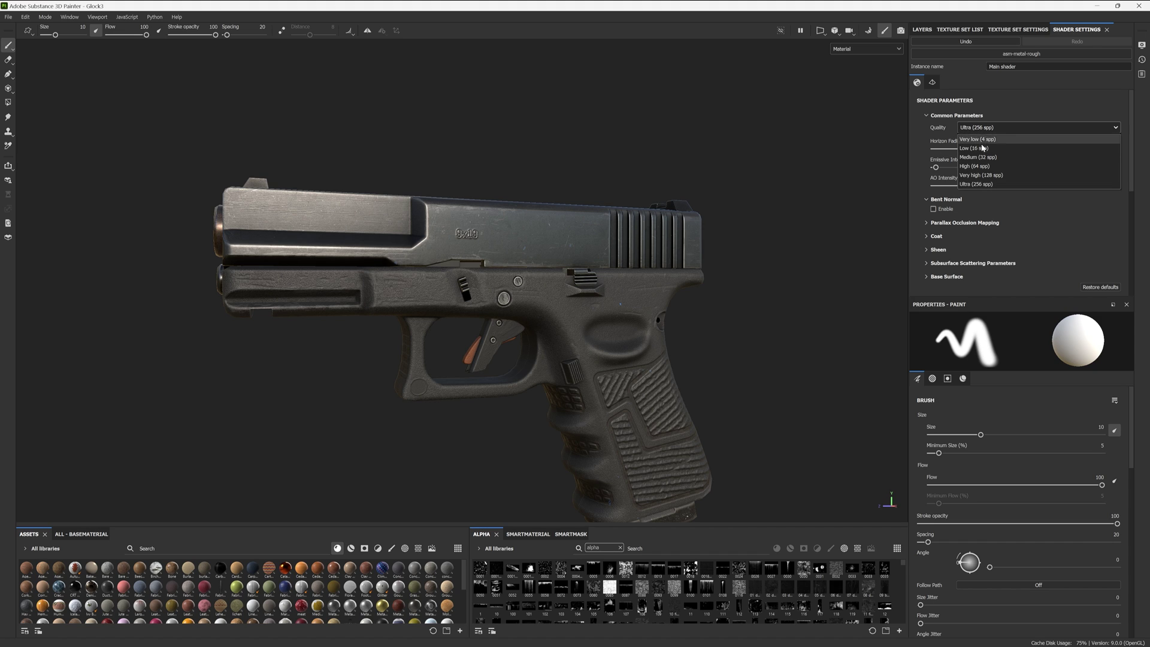
pyautogui.click(982, 148)
pyautogui.click(986, 130)
pyautogui.click(978, 185)
# Compare lower shader quality presets with Ultra (256 spp) on the engraved side of the pistol, ending on Ultra.
pyautogui.keyDown('alt'); pyautogui.moveTo(487, 334); pyautogui.dragTo(179, 308); pyautogui.keyUp('alt')
pyautogui.keyDown('alt'); pyautogui.moveTo(839, 299); pyautogui.dragTo(530, 284); pyautogui.keyUp('alt')
pyautogui.keyDown('alt'); pyautogui.moveTo(599, 287); pyautogui.dragTo(323, 279, button='middle'); pyautogui.keyUp('alt')
pyautogui.keyDown('alt'); pyautogui.moveTo(323, 279); pyautogui.dragTo(438, 263); pyautogui.keyUp('alt')
pyautogui.click(1054, 127)
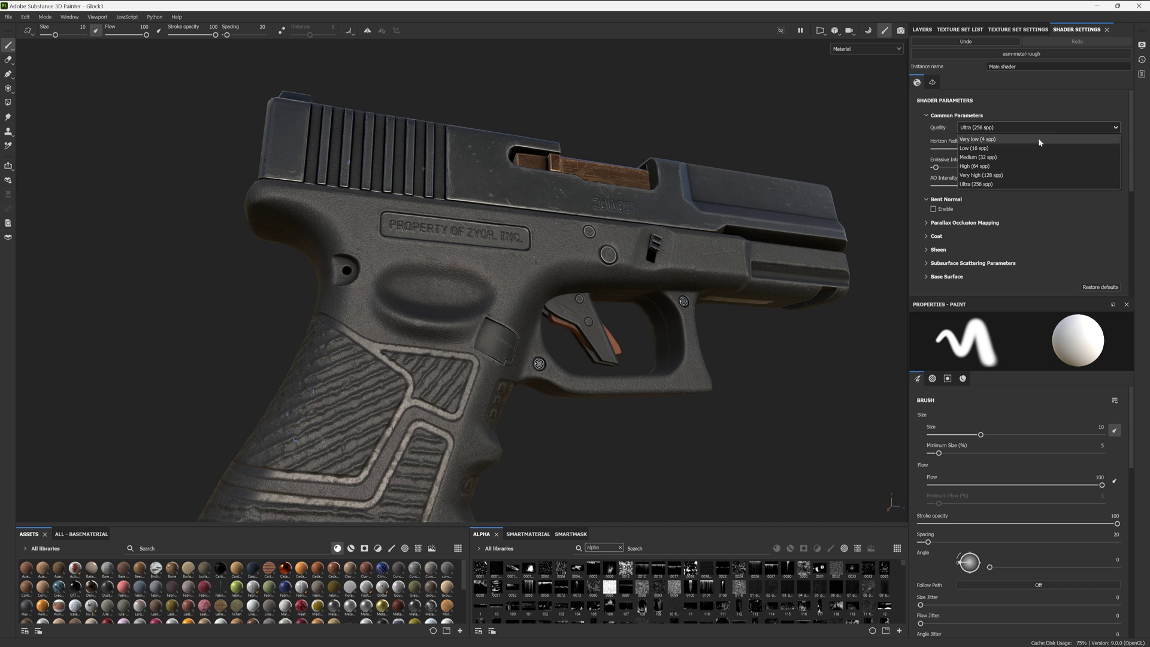
pyautogui.click(1030, 145)
pyautogui.click(1038, 128)
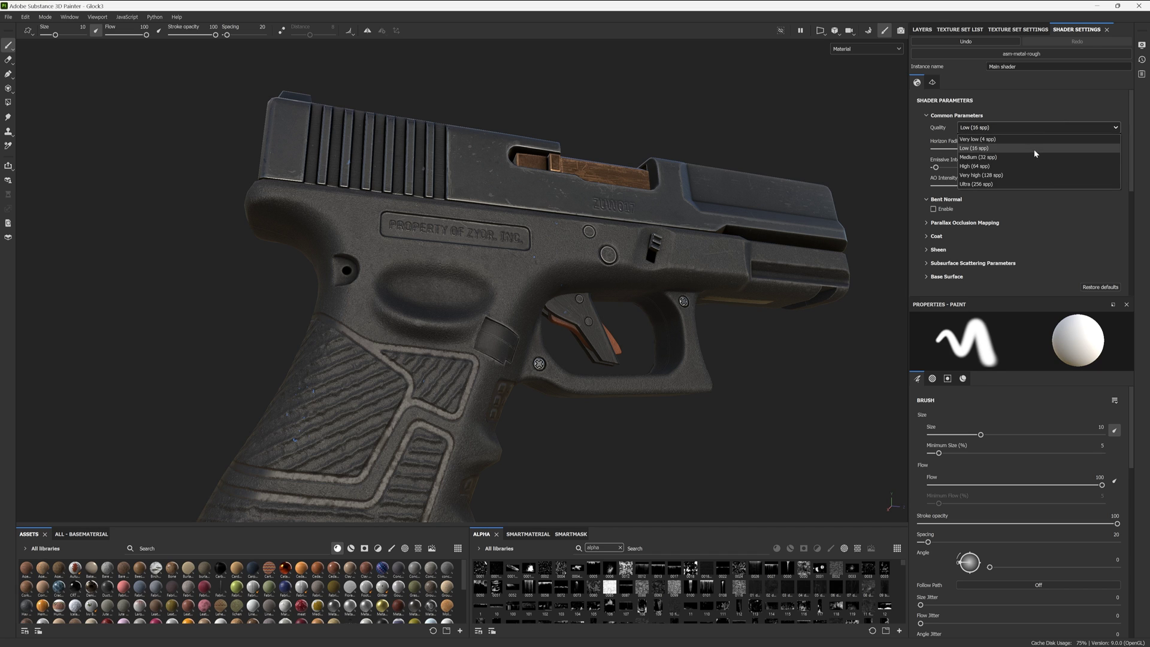
pyautogui.click(1019, 181)
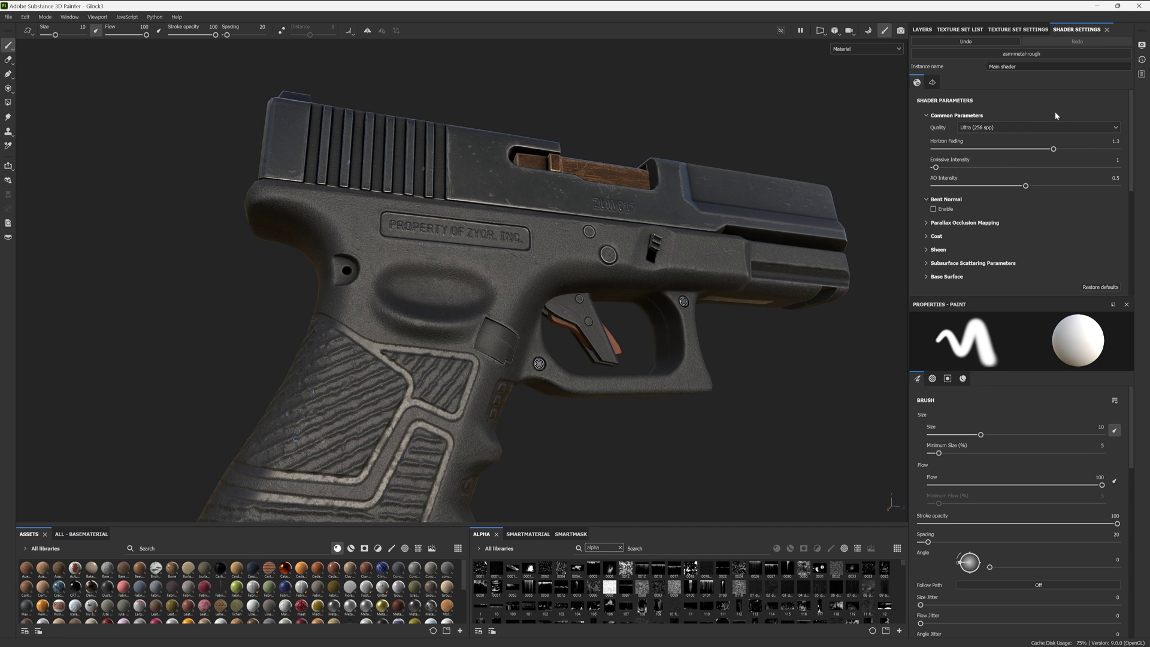
pyautogui.click(1040, 127)
pyautogui.click(1026, 150)
pyautogui.click(1026, 130)
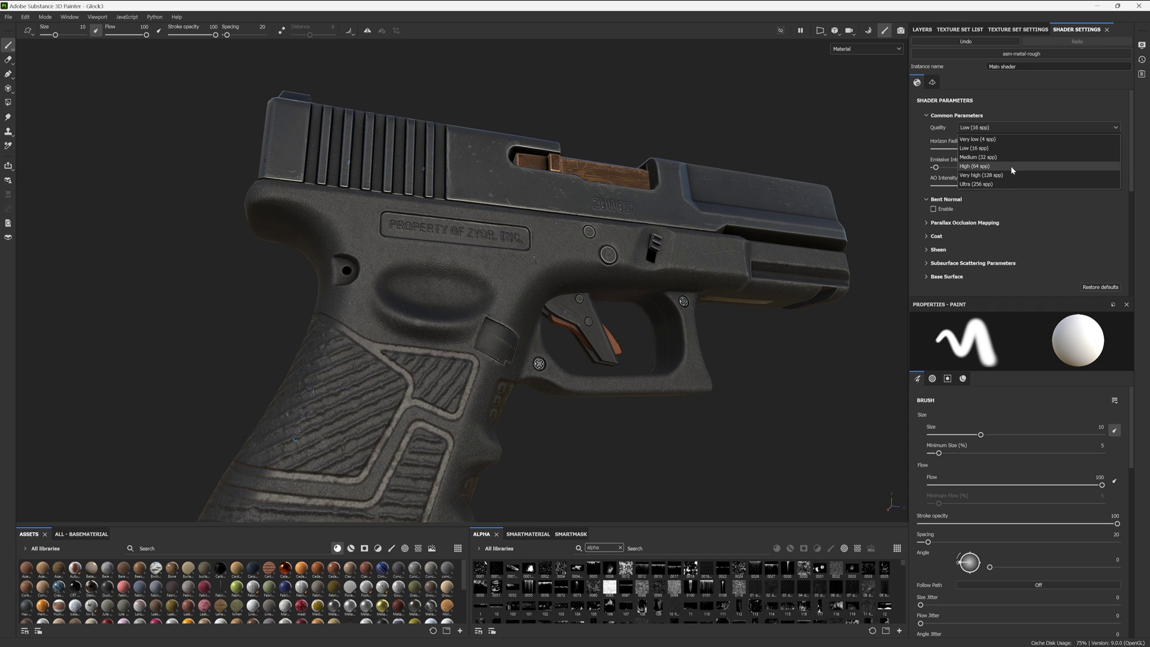
pyautogui.click(1012, 156)
pyautogui.click(1012, 127)
pyautogui.click(1019, 184)
# Raise the shader's AO intensity to 1 and check the shading on both sides of the pistol.
pyautogui.keyDown('alt'); pyautogui.moveTo(451, 233); pyautogui.dragTo(531, 262); pyautogui.keyUp('alt')
pyautogui.keyDown('alt'); pyautogui.moveTo(679, 236); pyautogui.dragTo(652, 235); pyautogui.keyUp('alt')
pyautogui.moveTo(1027, 186); pyautogui.dragTo(1126, 183)
pyautogui.keyDown('alt'); pyautogui.moveTo(516, 264); pyautogui.dragTo(579, 251); pyautogui.keyUp('alt')
pyautogui.keyDown('alt'); pyautogui.moveTo(578, 250); pyautogui.dragTo(491, 209, button='middle'); pyautogui.keyUp('alt')
pyautogui.keyDown('alt'); pyautogui.moveTo(491, 208); pyautogui.dragTo(562, 308, button='right'); pyautogui.keyUp('alt')
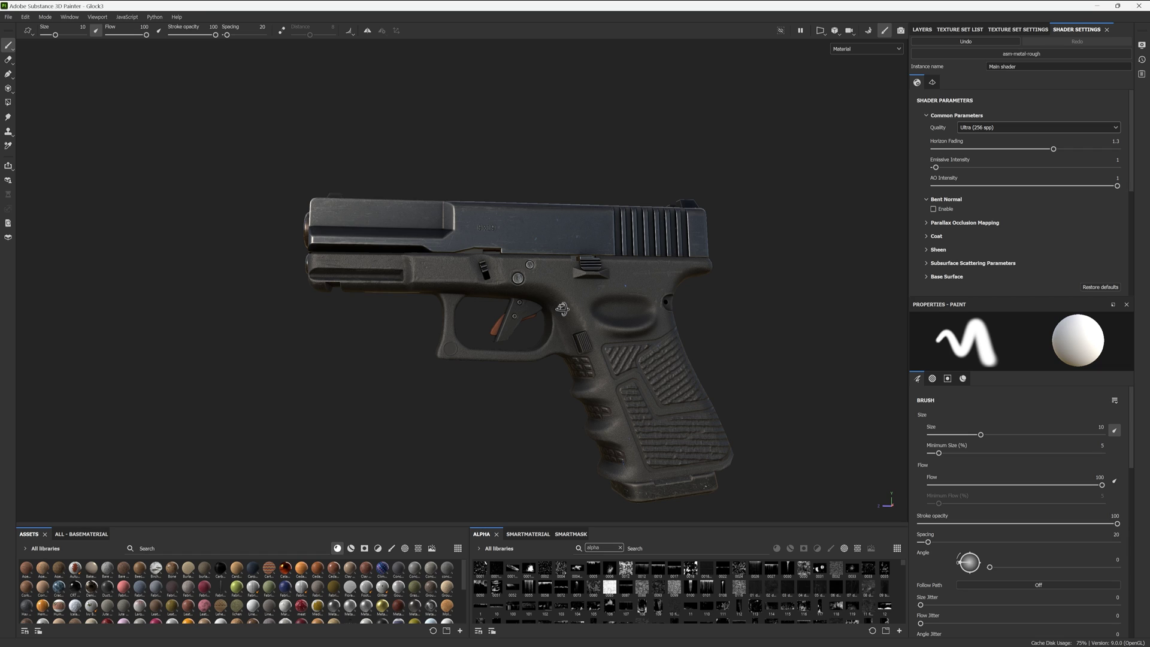
# Set the display's environment map to Studio Tomoco and rotate its lighting around the pistol.
pyautogui.scroll(-2, 1062, 129)
pyautogui.click(1142, 45)
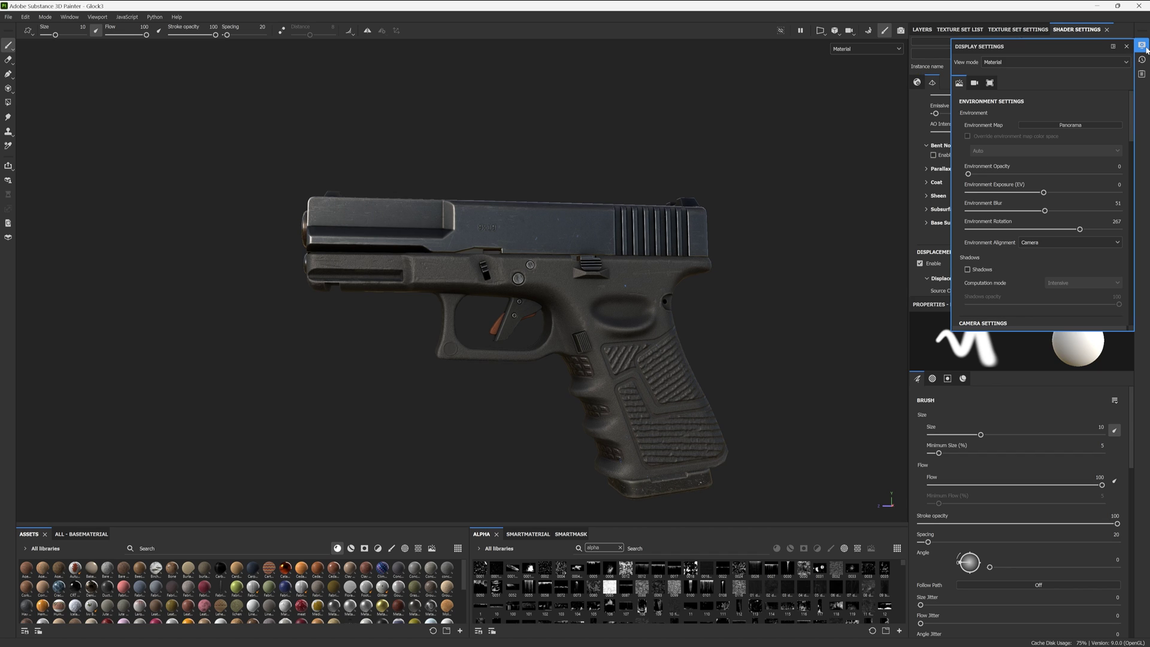
pyautogui.click(1082, 126)
pyautogui.scroll(-3, 1080, 191)
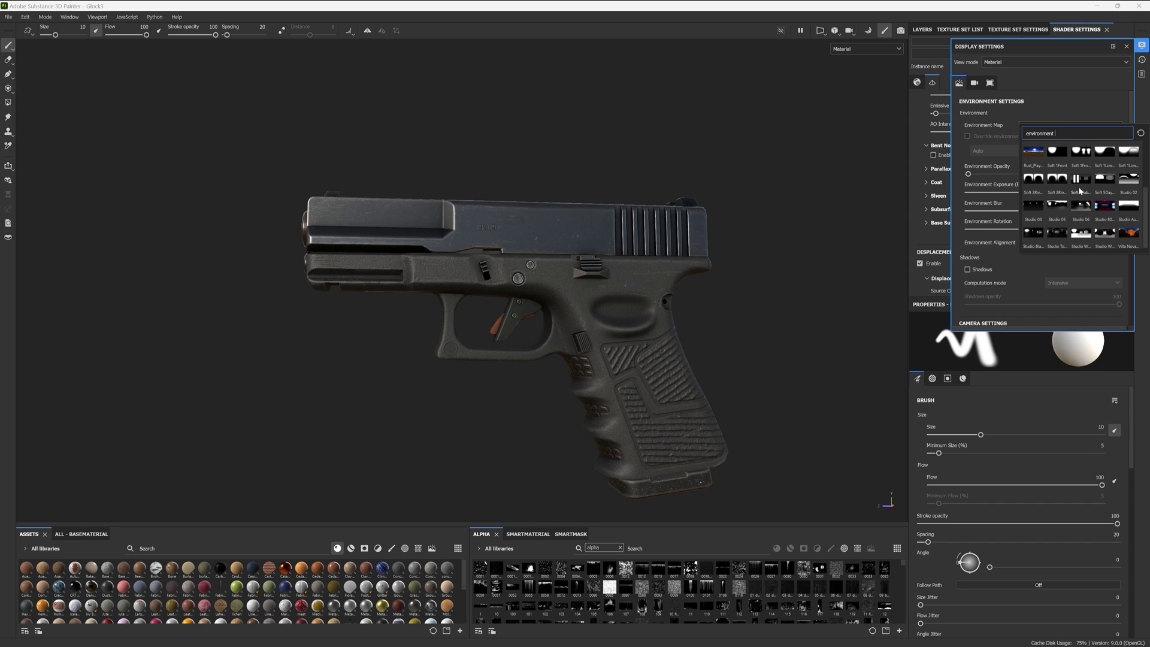
pyautogui.click(1059, 232)
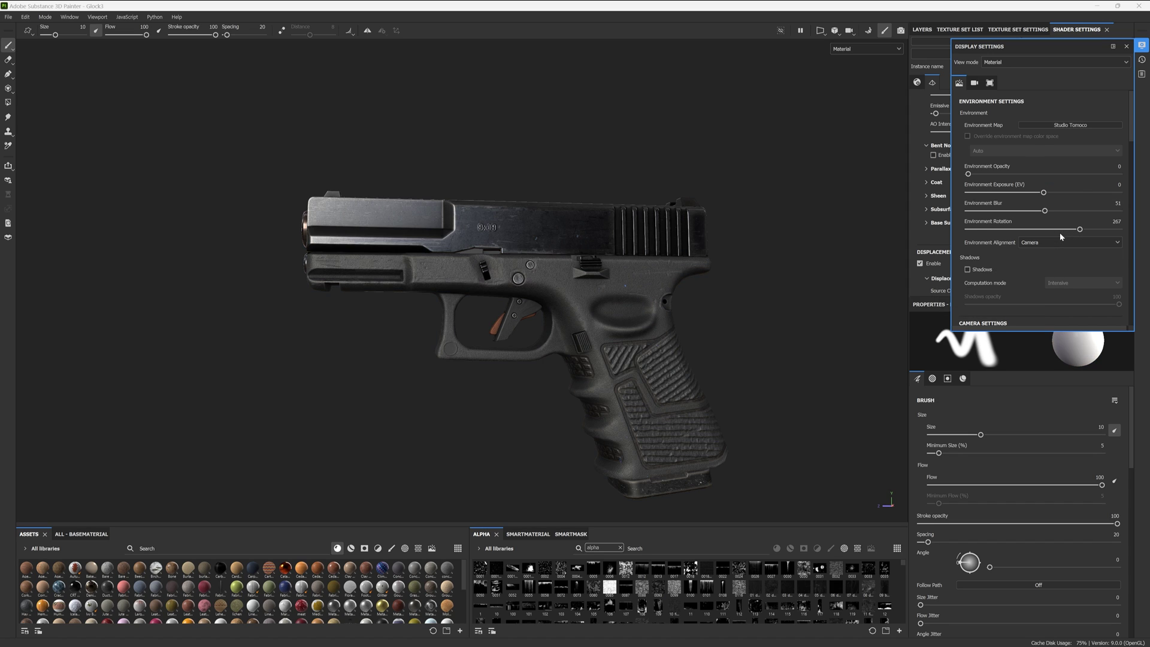
pyautogui.keyDown('shift'); pyautogui.moveTo(745, 308); pyautogui.dragTo(604, 267, button='right'); pyautogui.keyUp('shift')
pyautogui.keyDown('alt'); pyautogui.moveTo(603, 267); pyautogui.dragTo(548, 270); pyautogui.keyUp('alt')
# Compare the Panorama environment map with Studio Tomoco on the pistol, ending on Studio Tomoco.
pyautogui.click(1094, 124)
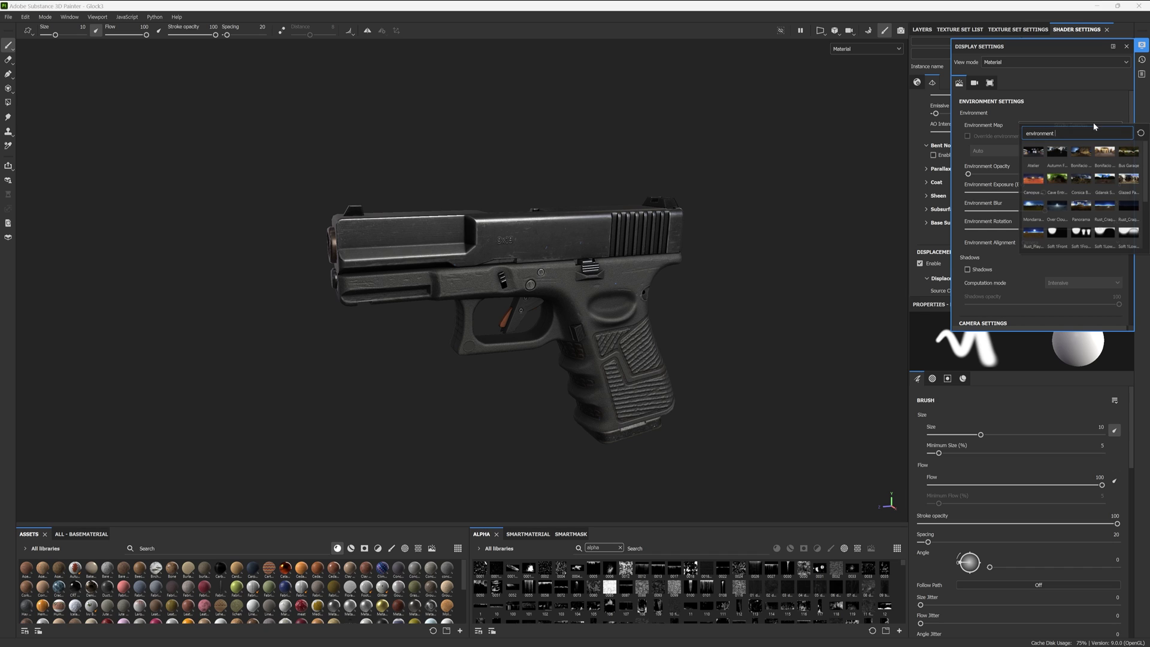
pyautogui.click(1082, 212)
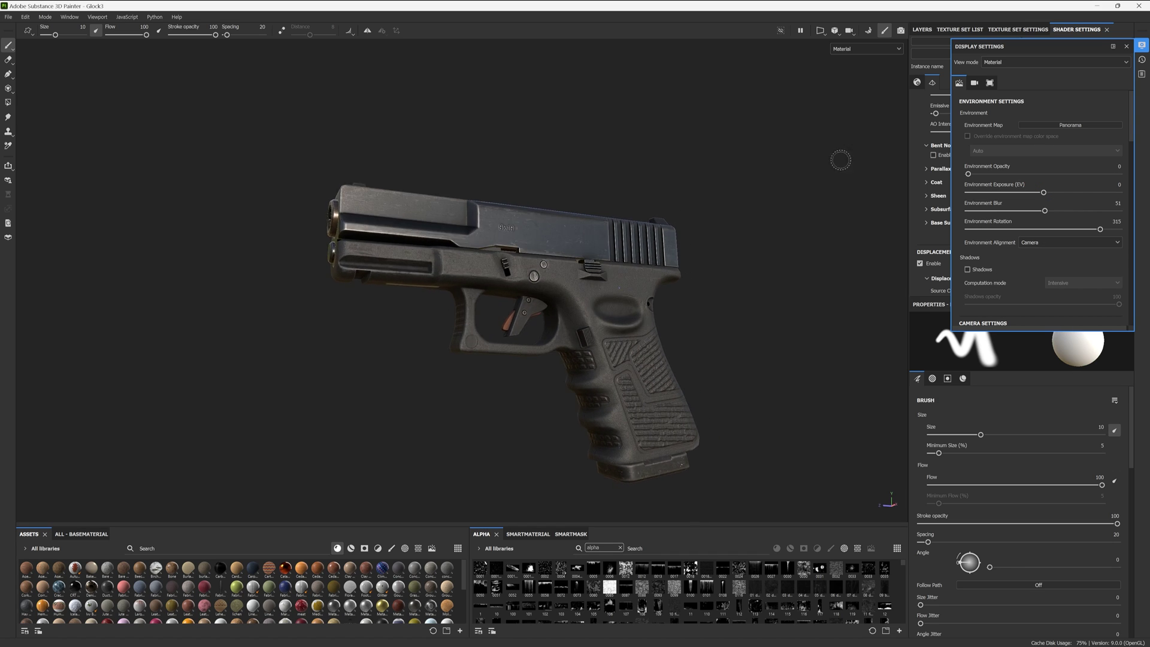
pyautogui.click(1098, 126)
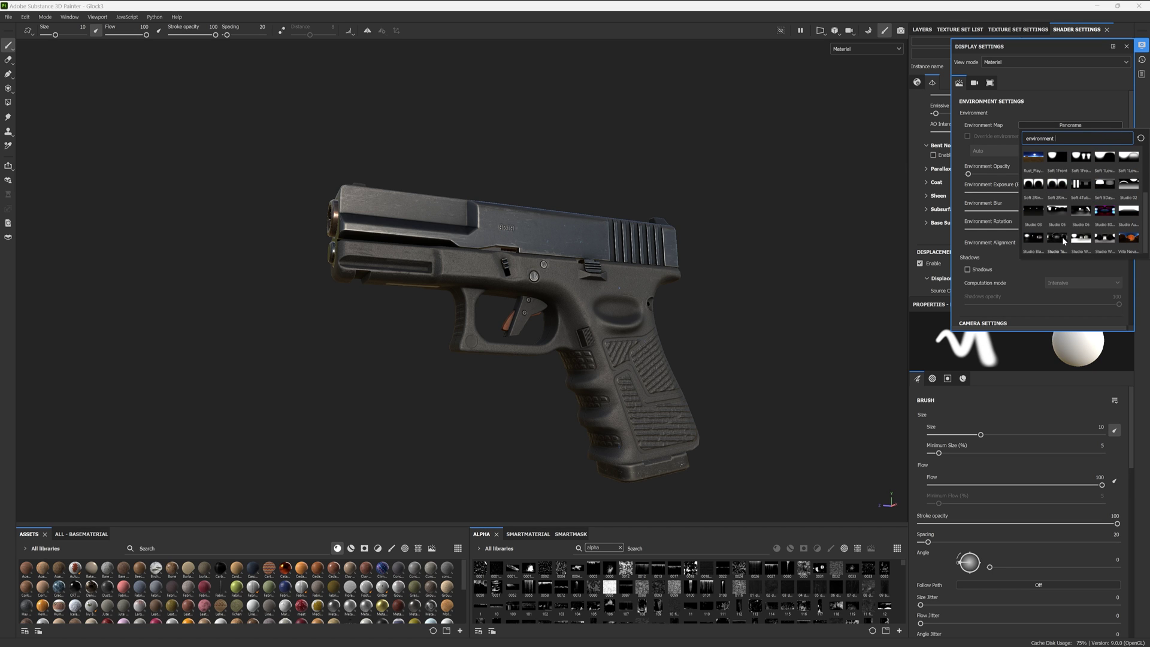
pyautogui.click(1064, 240)
pyautogui.keyDown('alt'); pyautogui.moveTo(515, 294); pyautogui.dragTo(557, 270); pyautogui.keyUp('alt')
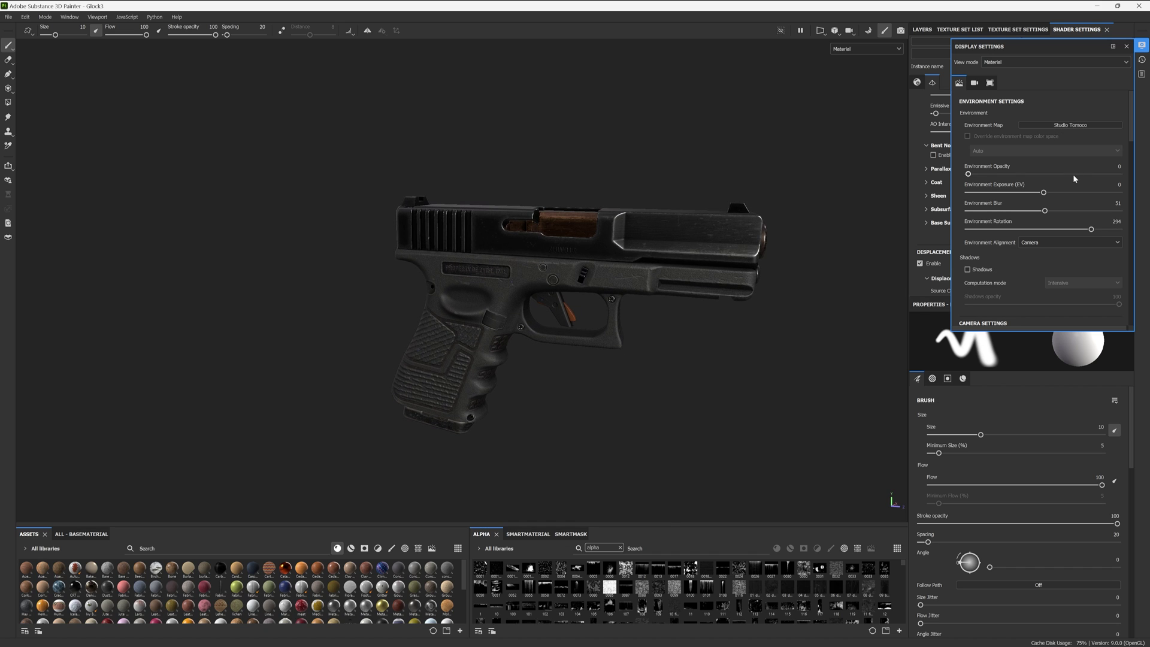
# Set the camera's field of view to 16 degrees and frame the pistol again.
pyautogui.scroll(-1, 1074, 179)
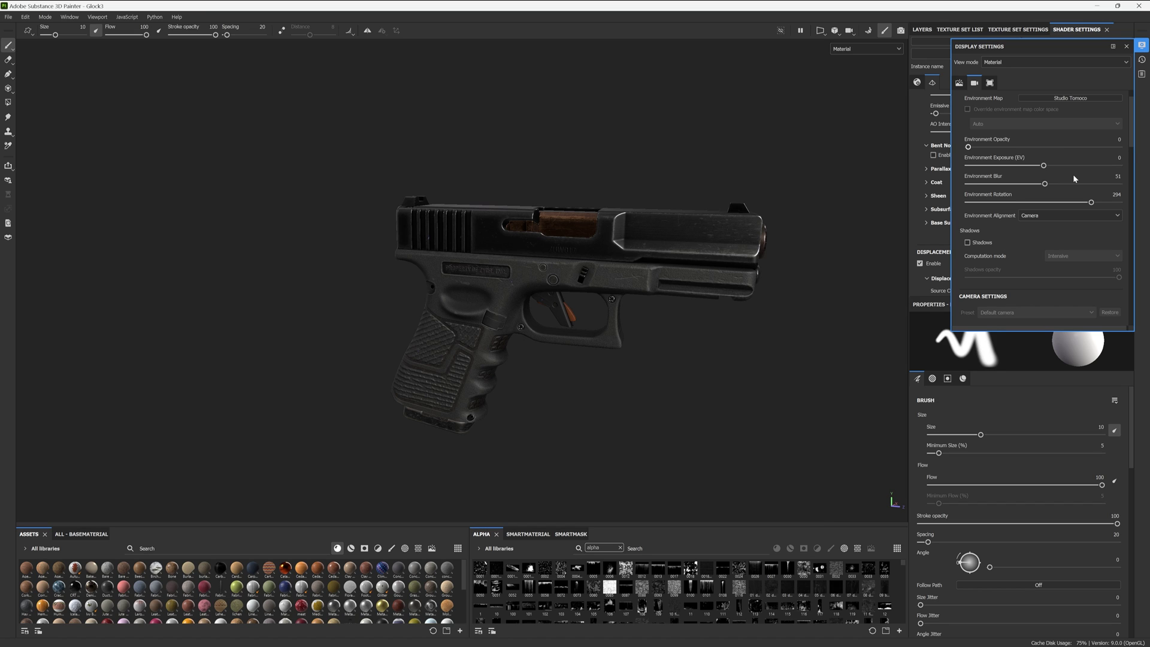
pyautogui.scroll(-5, 1074, 178)
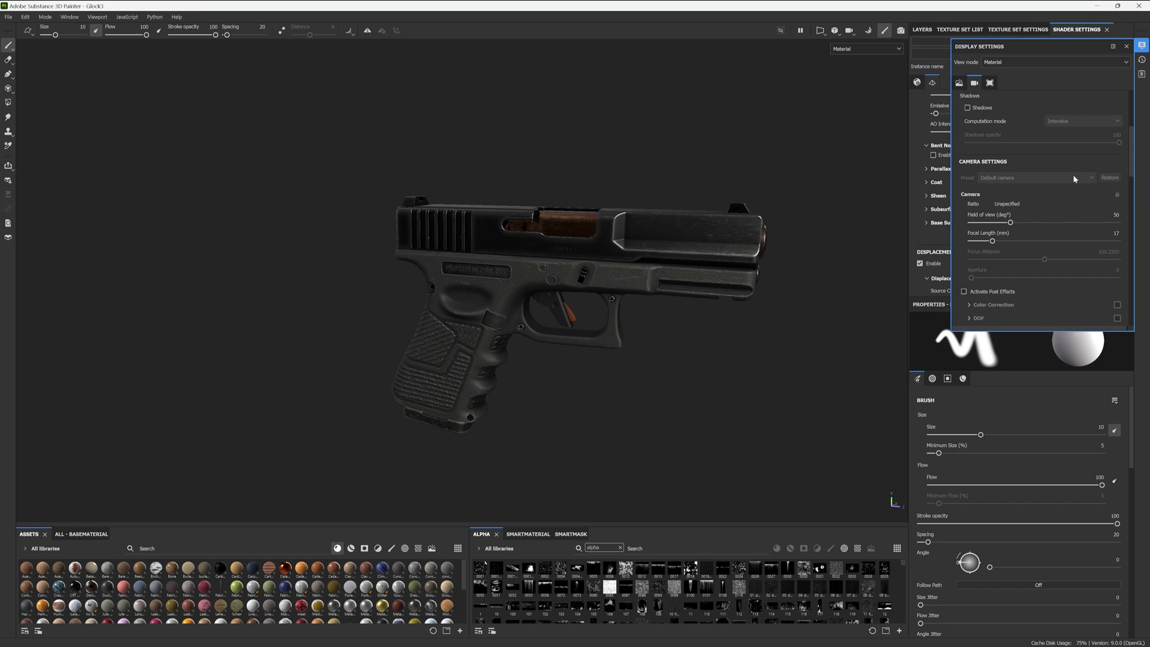
pyautogui.click(1116, 214)
pyautogui.press('Return')
pyautogui.scroll(-5, 639, 267)
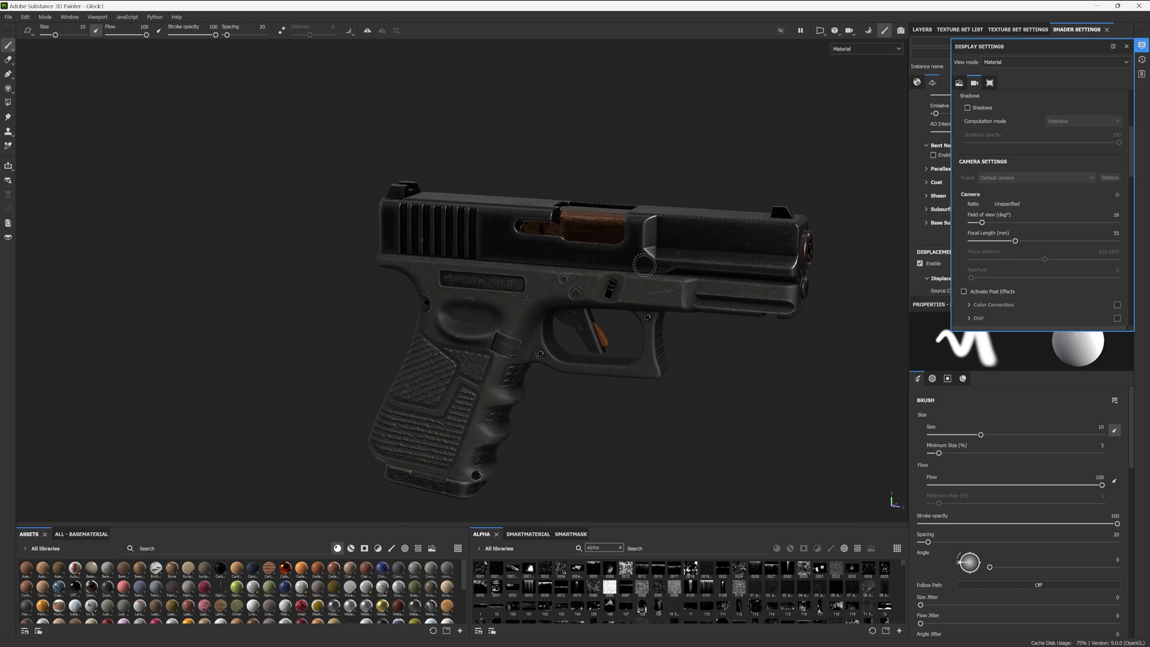
pyautogui.moveTo(640, 267)
pyautogui.keyDown('alt'); pyautogui.mouseDown()
pyautogui.moveTo(724, 277)
pyautogui.moveTo(587, 256)
pyautogui.moveTo(624, 322)
pyautogui.moveTo(589, 338)
pyautogui.moveTo(575, 207)
pyautogui.moveTo(572, 277)
pyautogui.moveTo(584, 269)
pyautogui.moveTo(574, 275)
pyautogui.mouseUp(); pyautogui.keyUp('alt')
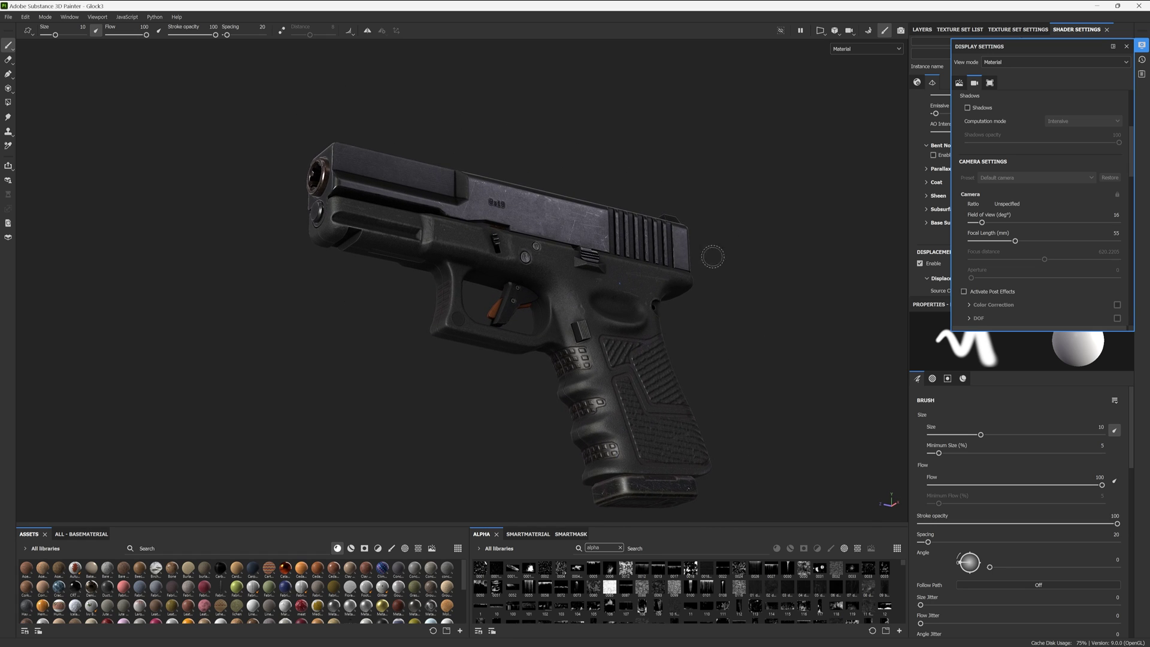
# Set the camera's field of view to 4 degrees and reframe the pistol.
pyautogui.click(1116, 215)
pyautogui.press('Return')
pyautogui.scroll(-8, 688, 390)
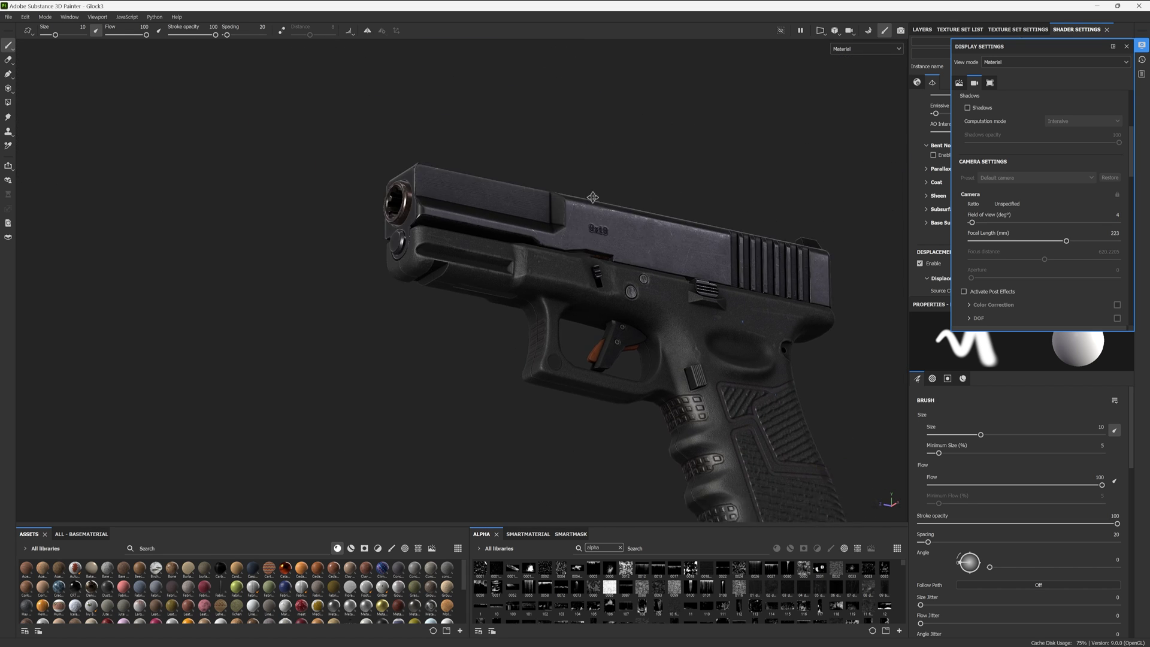
pyautogui.keyDown('alt'); pyautogui.moveTo(572, 181); pyautogui.dragTo(688, 230); pyautogui.keyUp('alt')
# Try the orthographic projection on the pistol and orbit around it.
pyautogui.click(836, 32)
pyautogui.click(862, 55)
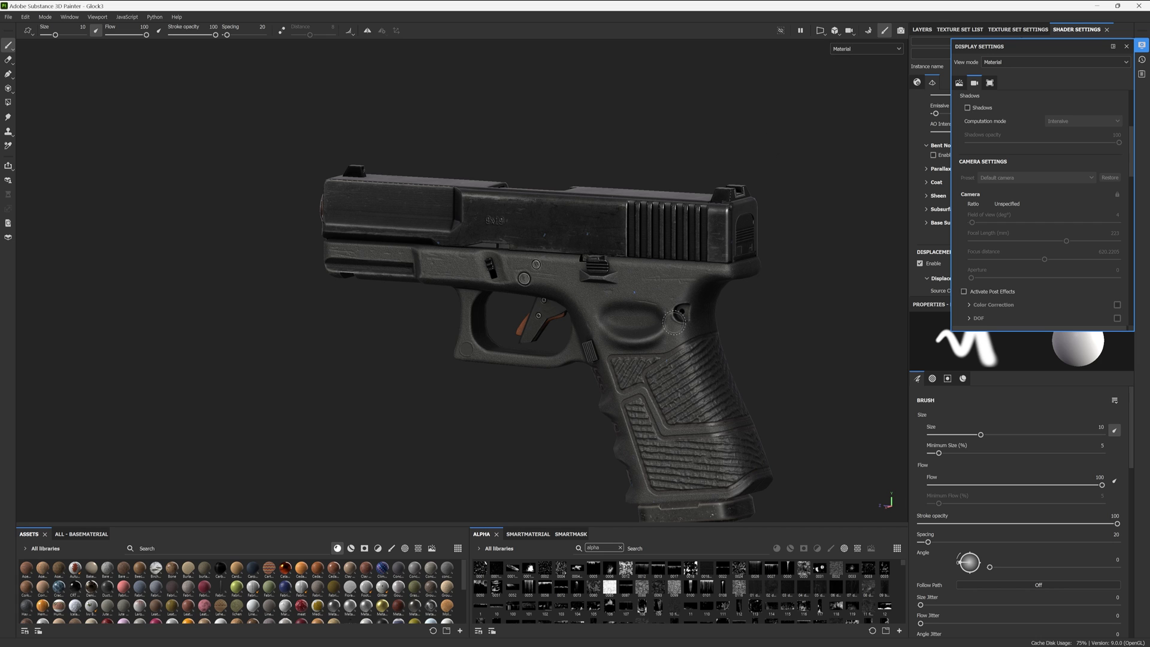
pyautogui.keyDown('alt'); pyautogui.moveTo(547, 399); pyautogui.dragTo(632, 330); pyautogui.keyUp('alt')
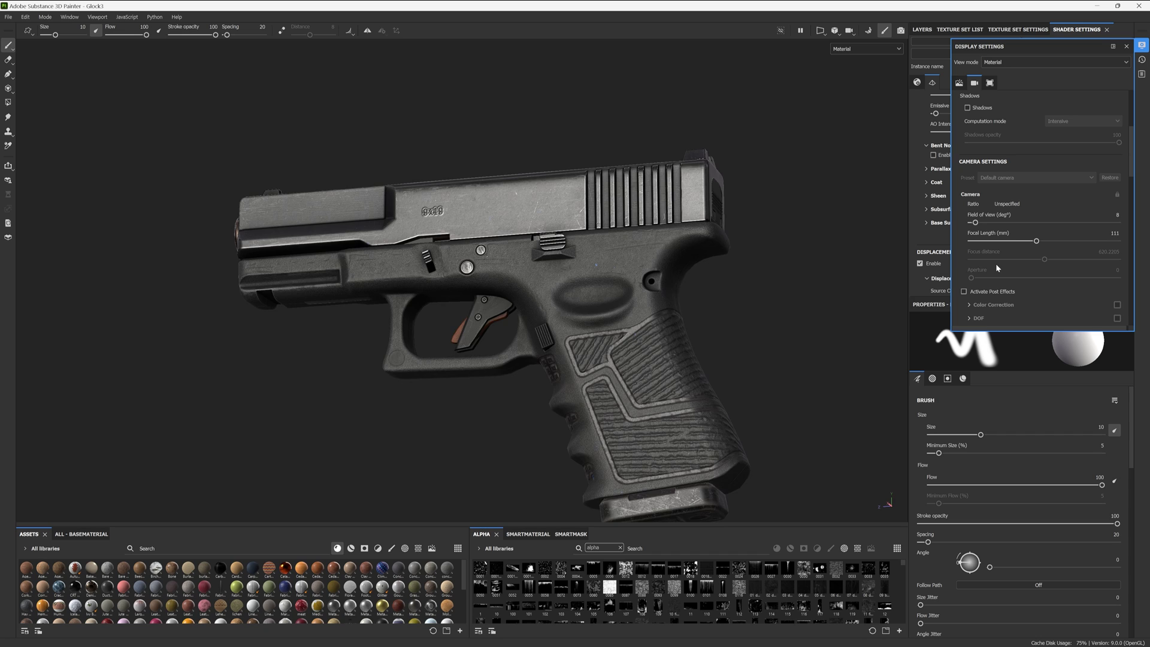
# Activate temporal anti-aliasing in the camera settings and check the pistol's edges with it toggled.
pyautogui.scroll(-3, 998, 268)
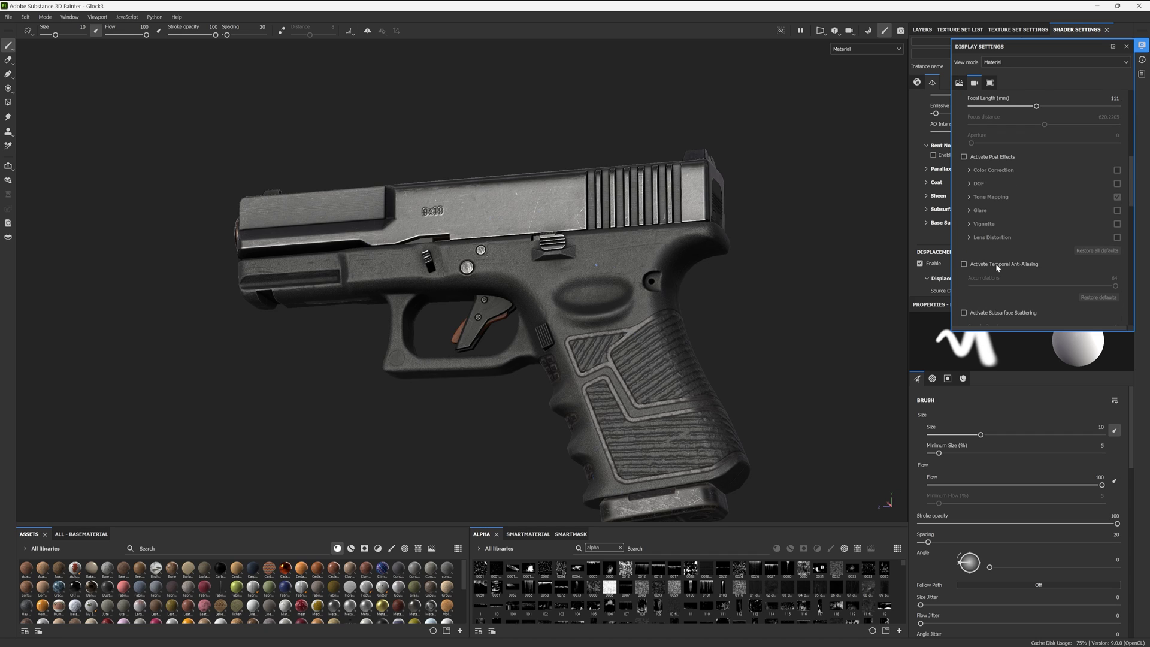
pyautogui.scroll(-4, 997, 268)
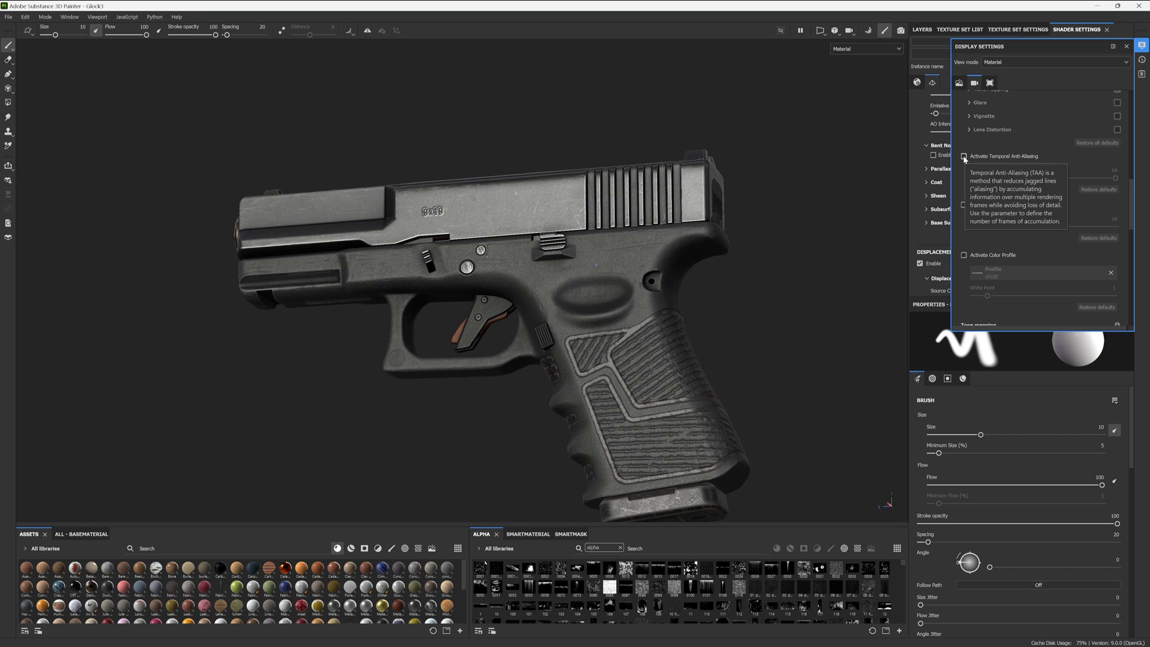
pyautogui.click(964, 156)
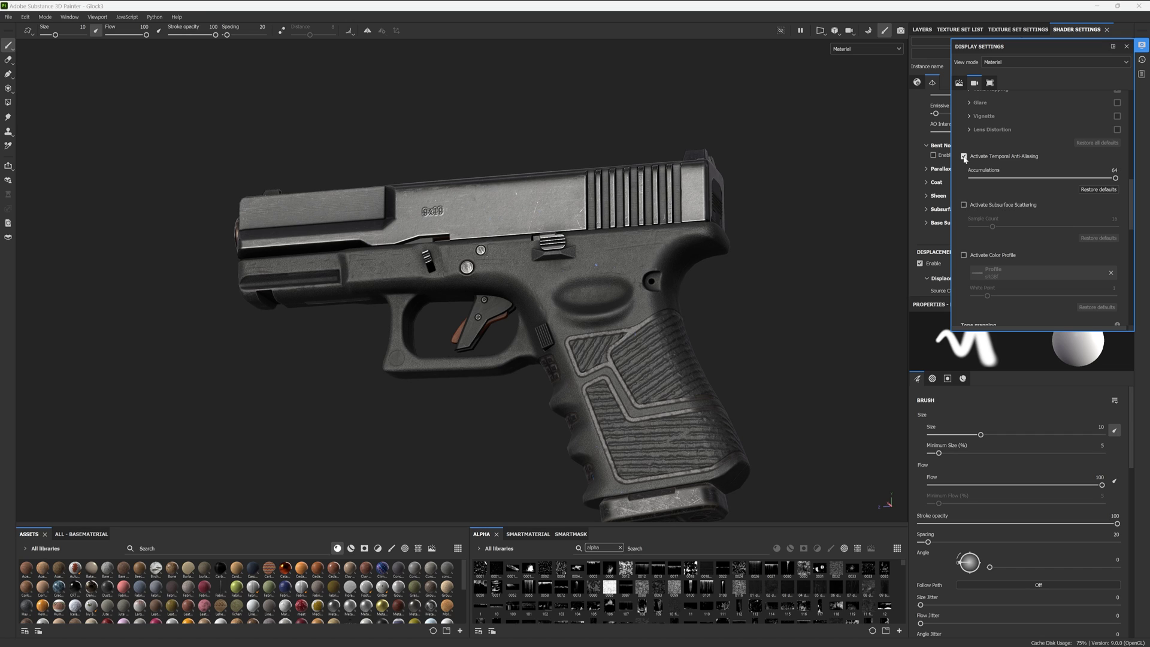
pyautogui.click(964, 156)
pyautogui.keyDown('alt'); pyautogui.moveTo(378, 223); pyautogui.dragTo(561, 238); pyautogui.keyUp('alt')
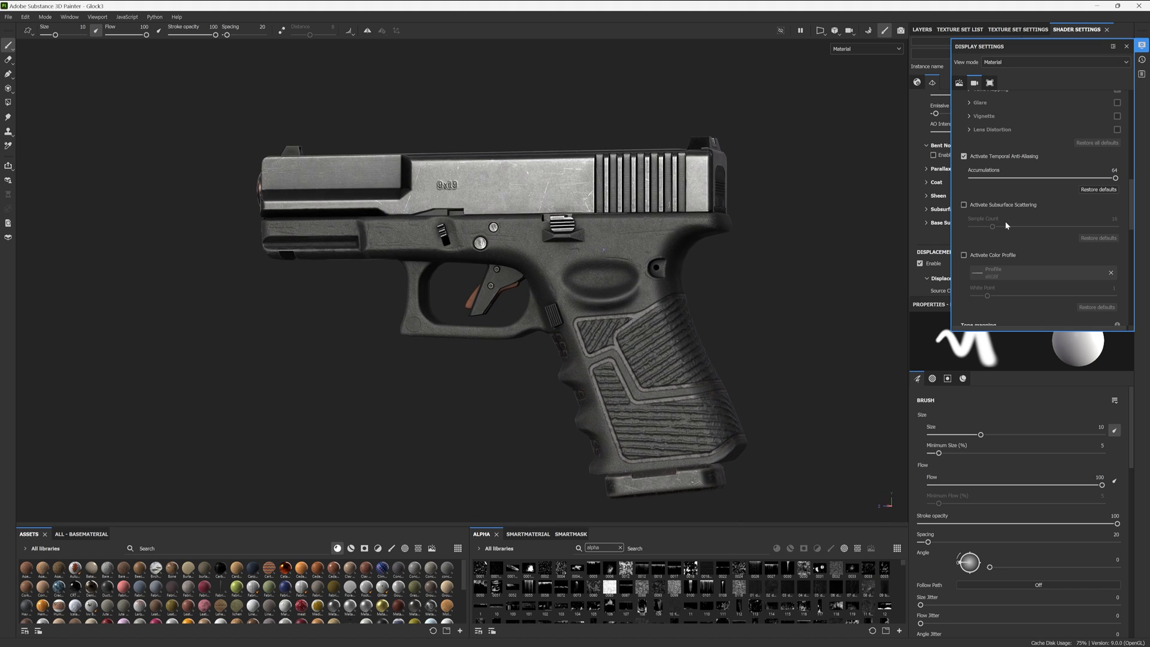
# Set the viewport's anisotropic filtering to Very High (16spp) while viewing the muzzle and slide up close.
pyautogui.scroll(-5, 1007, 226)
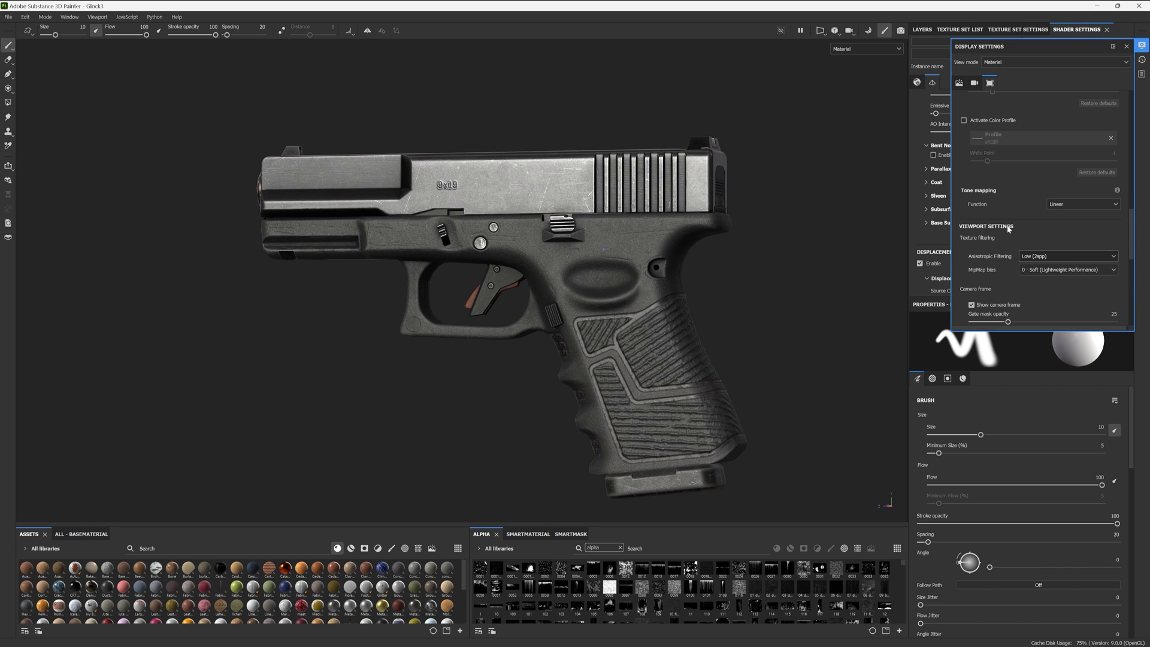
pyautogui.keyDown('alt'); pyautogui.moveTo(542, 223); pyautogui.dragTo(772, 246); pyautogui.keyUp('alt')
pyautogui.scroll(3, 566, 201)
pyautogui.keyDown('shift'); pyautogui.moveTo(773, 246); pyautogui.dragTo(689, 237, button='right'); pyautogui.keyUp('shift')
pyautogui.keyDown('alt'); pyautogui.moveTo(689, 237); pyautogui.dragTo(740, 243); pyautogui.keyUp('alt')
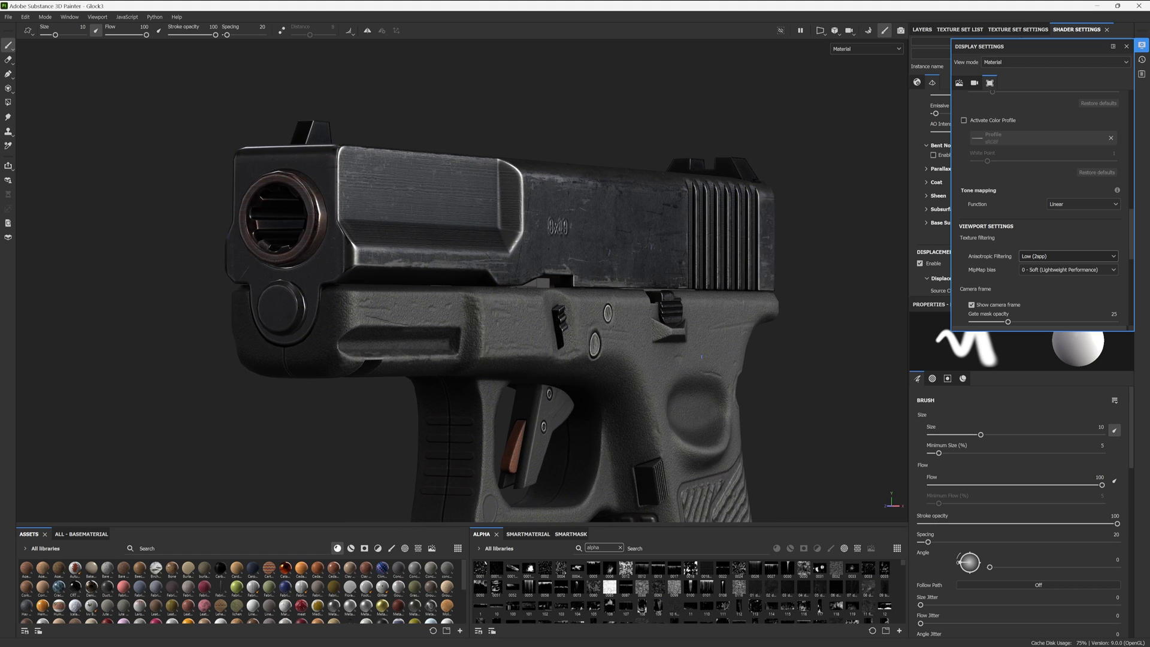
pyautogui.click(1065, 255)
pyautogui.click(1065, 255)
pyautogui.keyDown('alt'); pyautogui.moveTo(744, 231); pyautogui.dragTo(757, 235); pyautogui.keyUp('alt')
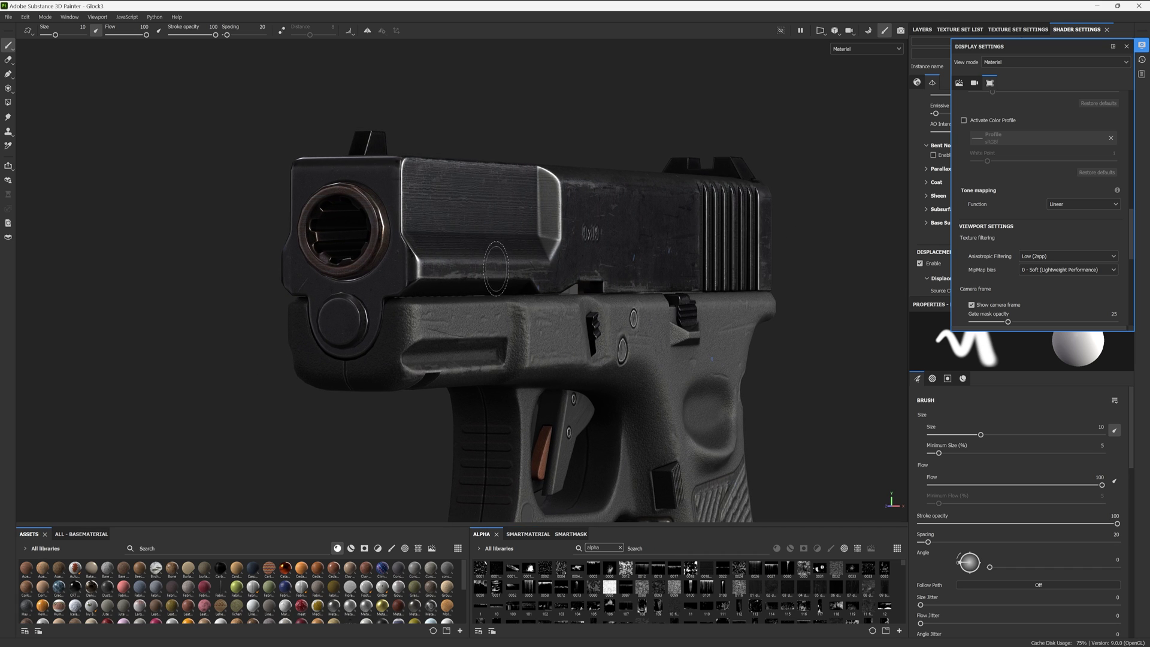
pyautogui.keyDown('alt'); pyautogui.moveTo(720, 300); pyautogui.dragTo(704, 267); pyautogui.keyUp('alt')
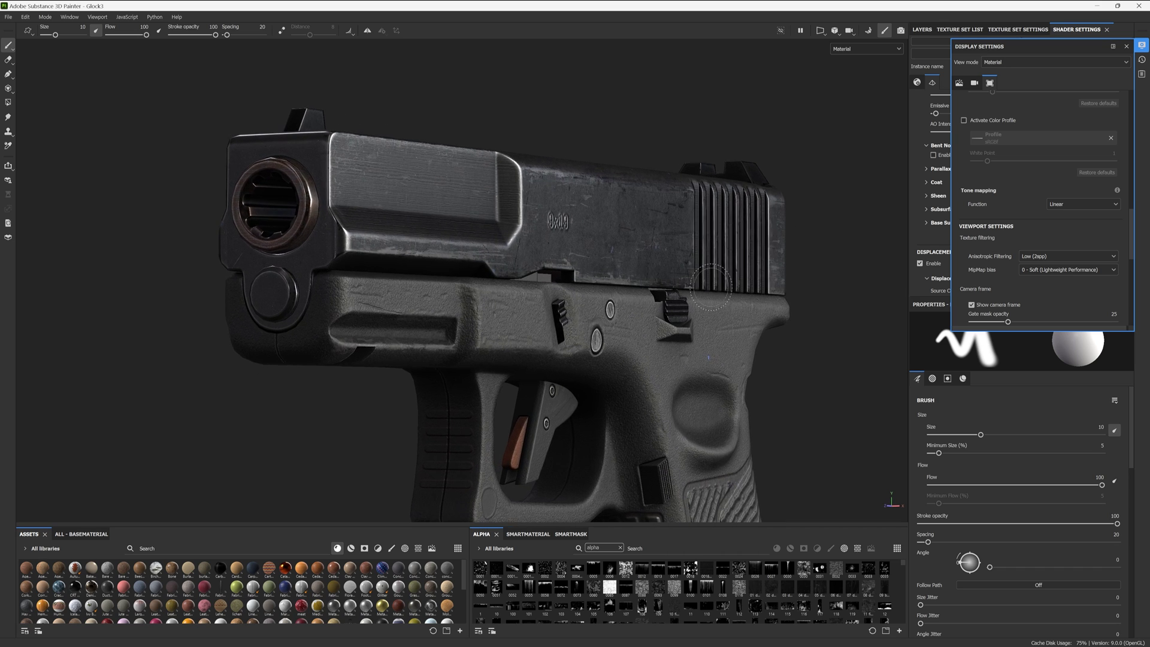
pyautogui.click(1050, 257)
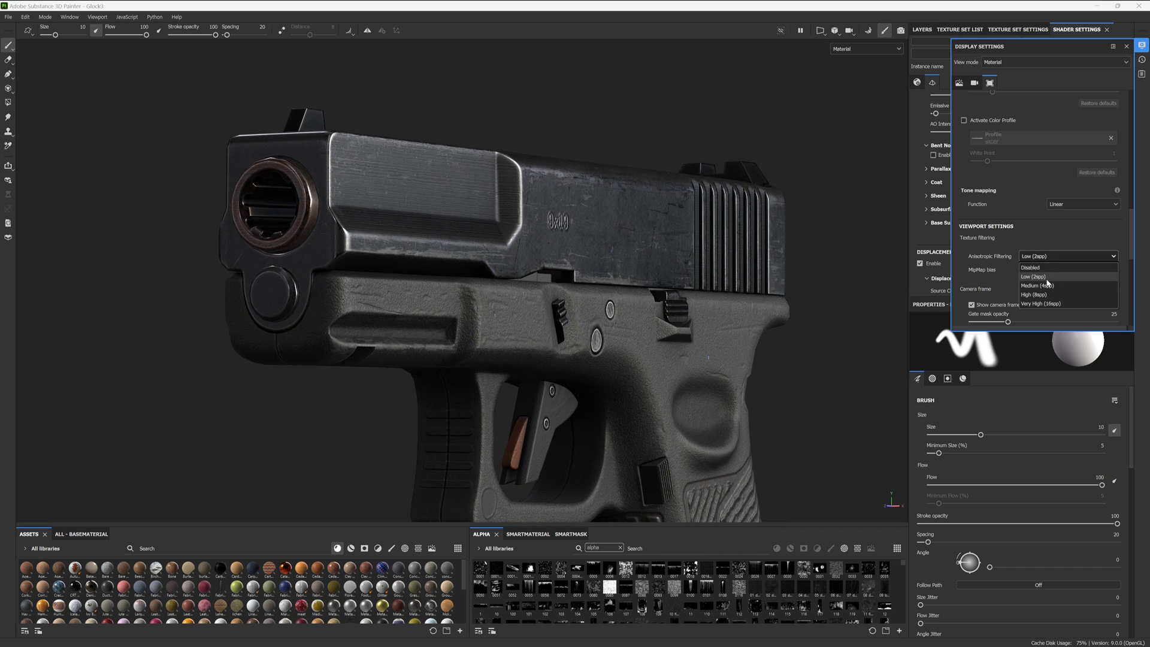
pyautogui.click(1041, 303)
# Compare disabled anisotropic filtering with Very High (16spp), up close and with the whole pistol in view, ending on Very High.
pyautogui.click(1041, 257)
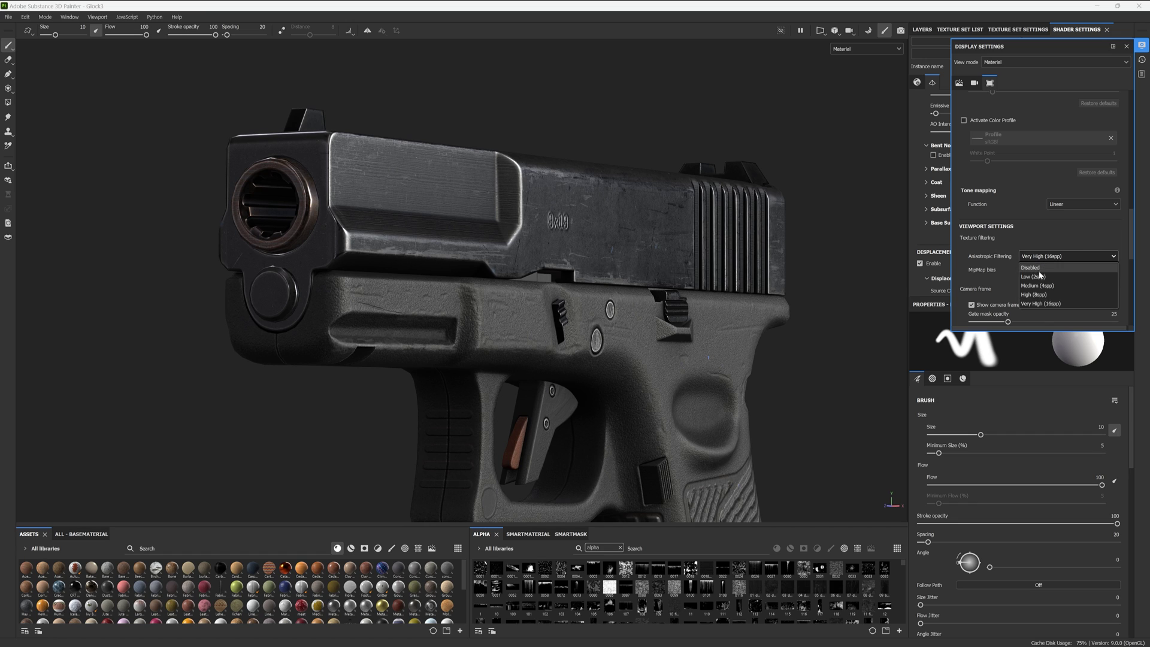
pyautogui.click(1040, 268)
pyautogui.click(1041, 258)
pyautogui.click(1038, 306)
pyautogui.keyDown('alt'); pyautogui.moveTo(560, 78); pyautogui.dragTo(599, 240, button='right'); pyautogui.keyUp('alt')
pyautogui.moveTo(599, 240)
pyautogui.keyDown('alt'); pyautogui.mouseDown()
pyautogui.moveTo(384, 268)
pyautogui.moveTo(453, 202)
pyautogui.moveTo(547, 216)
pyautogui.moveTo(499, 240)
pyautogui.moveTo(620, 254)
pyautogui.moveTo(648, 243)
pyautogui.mouseUp(); pyautogui.keyUp('alt')
pyautogui.click(1071, 260)
pyautogui.click(1064, 269)
pyautogui.click(1059, 260)
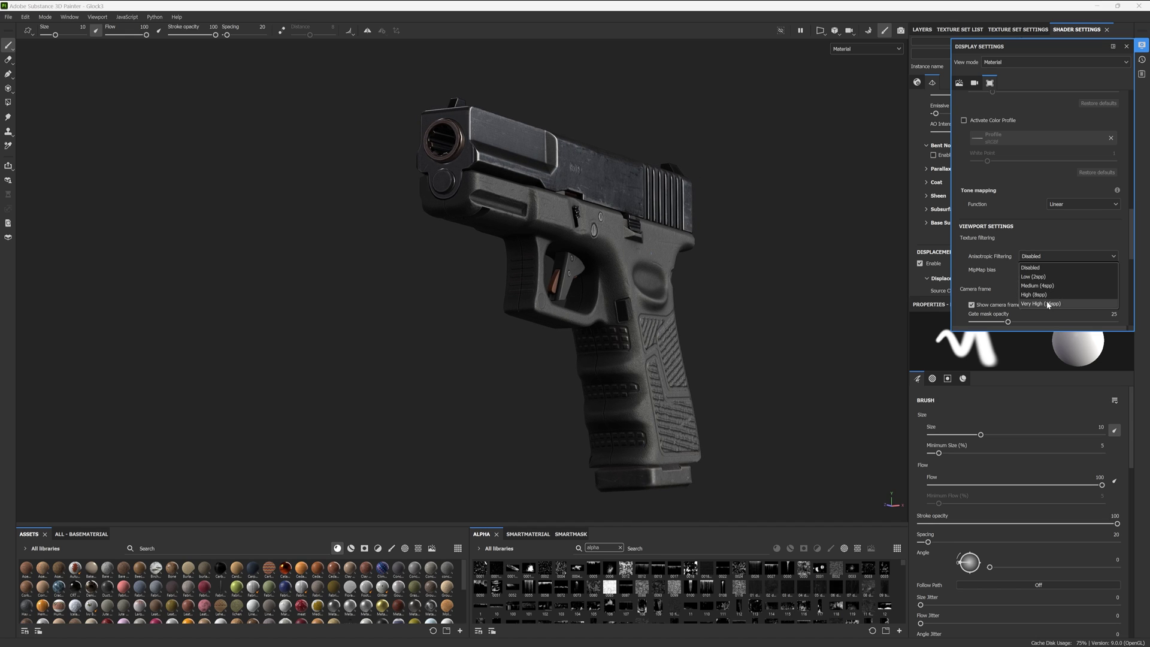
pyautogui.click(1047, 305)
# Inspect the pistol from several angles and look through the remaining viewport display settings.
pyautogui.keyDown('alt'); pyautogui.moveTo(560, 241); pyautogui.dragTo(411, 197); pyautogui.keyUp('alt')
pyautogui.keyDown('shift'); pyautogui.moveTo(411, 198); pyautogui.dragTo(380, 208, button='right'); pyautogui.keyUp('shift')
pyautogui.keyDown('alt'); pyautogui.moveTo(522, 245); pyautogui.dragTo(587, 263, button='middle'); pyautogui.keyUp('alt')
pyautogui.keyDown('alt'); pyautogui.moveTo(587, 263); pyautogui.dragTo(665, 306); pyautogui.keyUp('alt')
pyautogui.keyDown('alt'); pyautogui.moveTo(698, 240); pyautogui.dragTo(608, 237, button='middle'); pyautogui.keyUp('alt')
pyautogui.keyDown('alt'); pyautogui.moveTo(608, 236); pyautogui.dragTo(620, 244); pyautogui.keyUp('alt')
pyautogui.scroll(-10, 1055, 275)
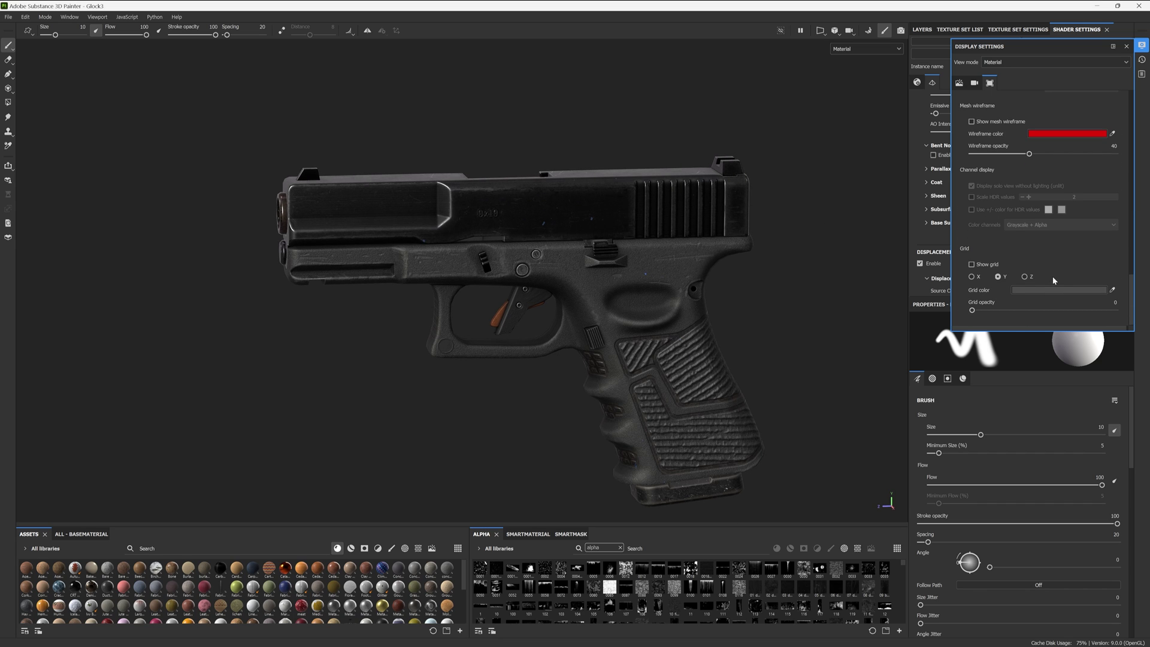
pyautogui.scroll(10, 1052, 276)
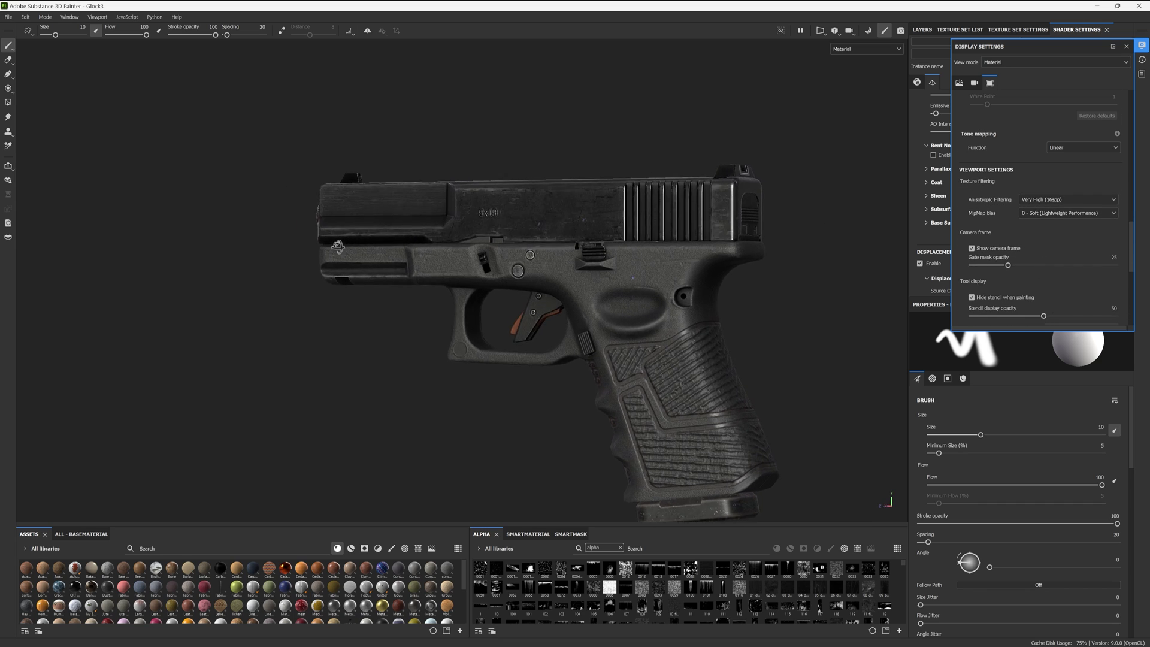